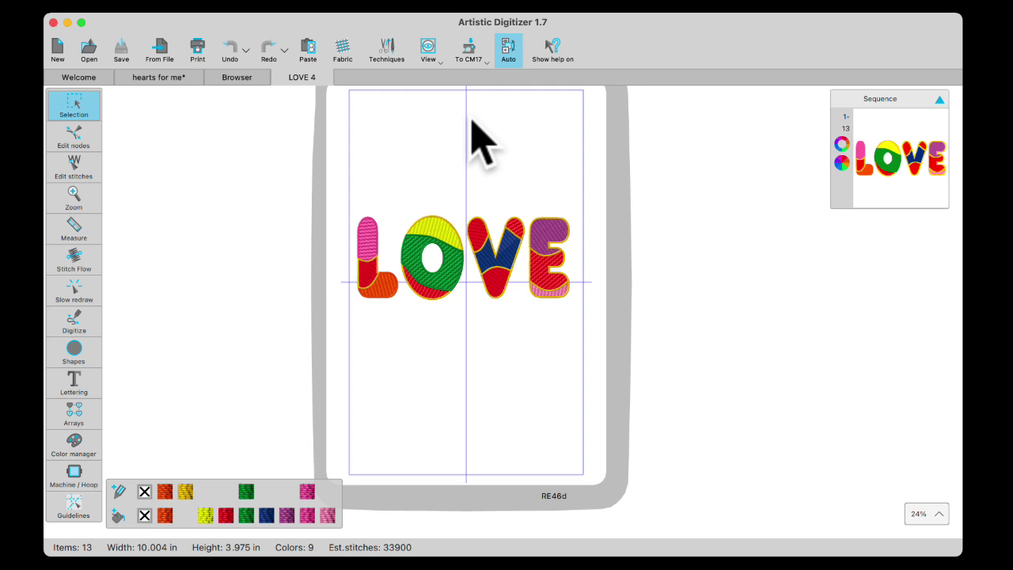
# Start a CM17 USB export and prepare the USB stick for CM17, revealing its Embf folder
pyautogui.click(469, 53)
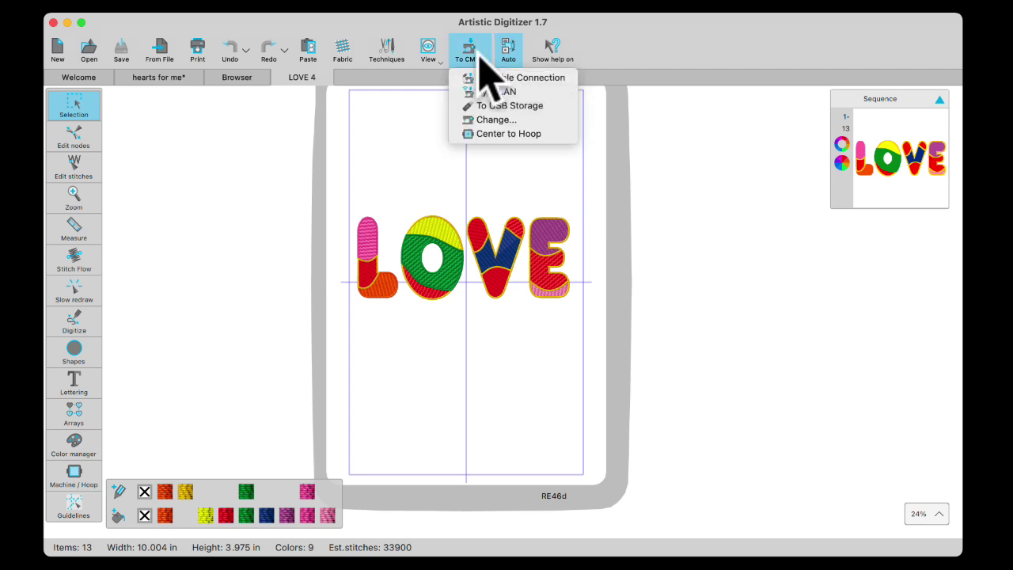
pyautogui.click(516, 105)
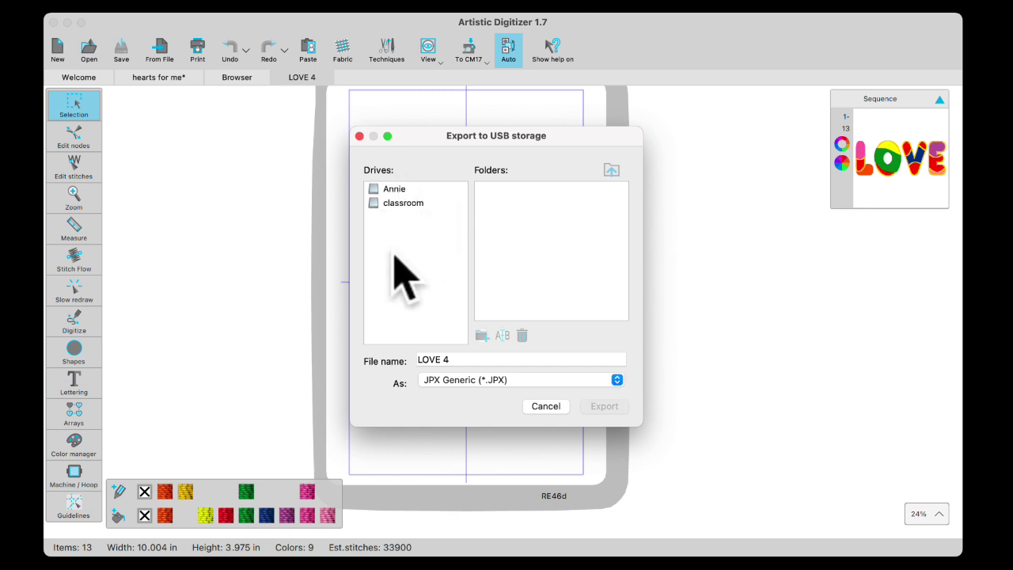
pyautogui.click(394, 190)
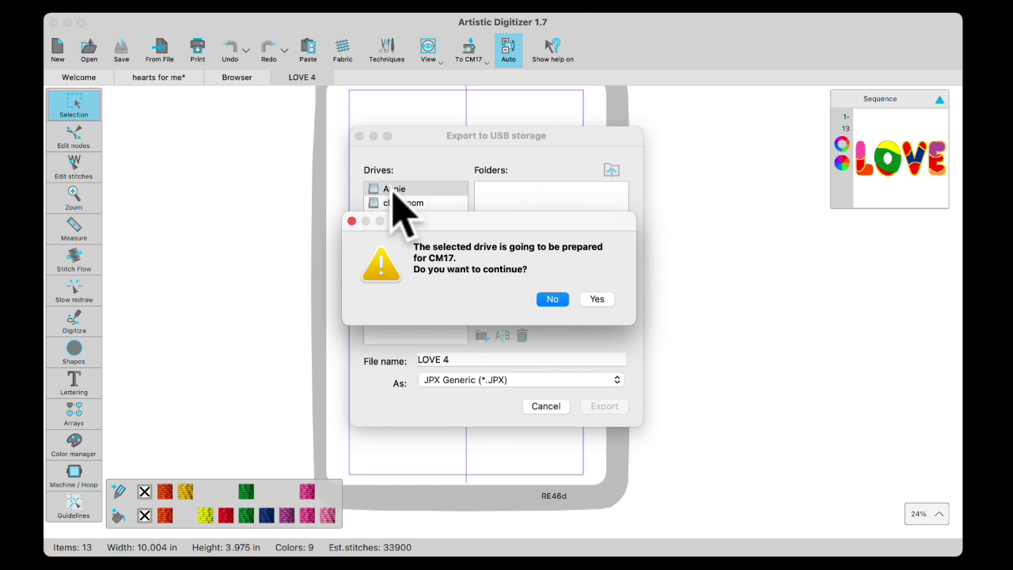
pyautogui.click(598, 300)
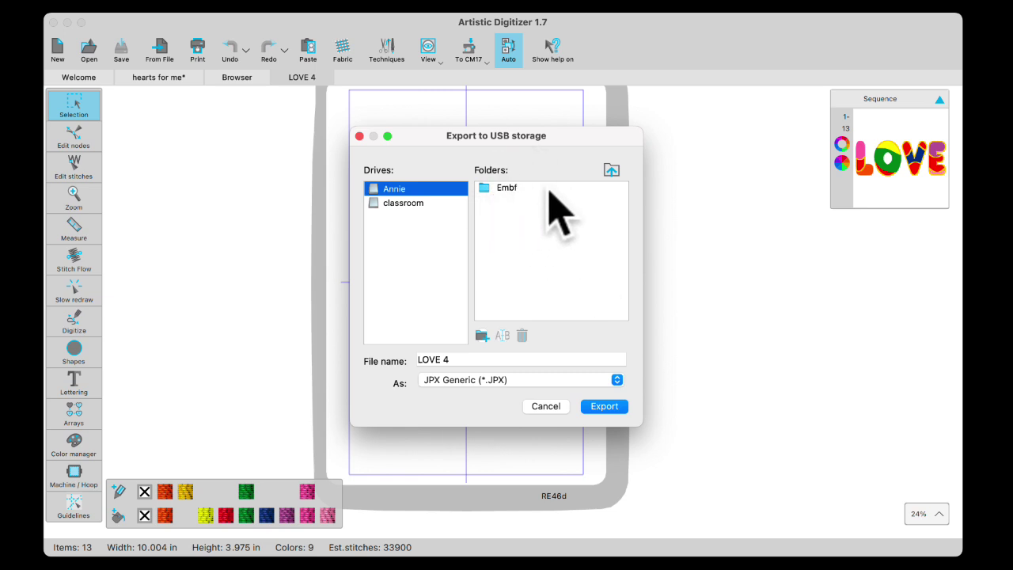
# Export the design into EMB > Embf on the USB stick, renamed to 'LOVE 4 me'
pyautogui.click(610, 174)
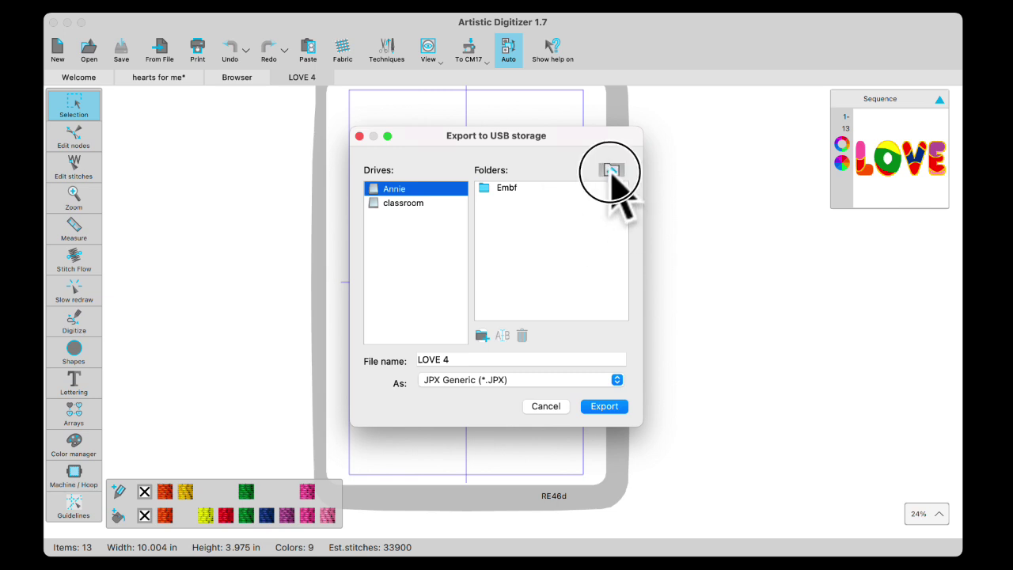
pyautogui.doubleClick(507, 188)
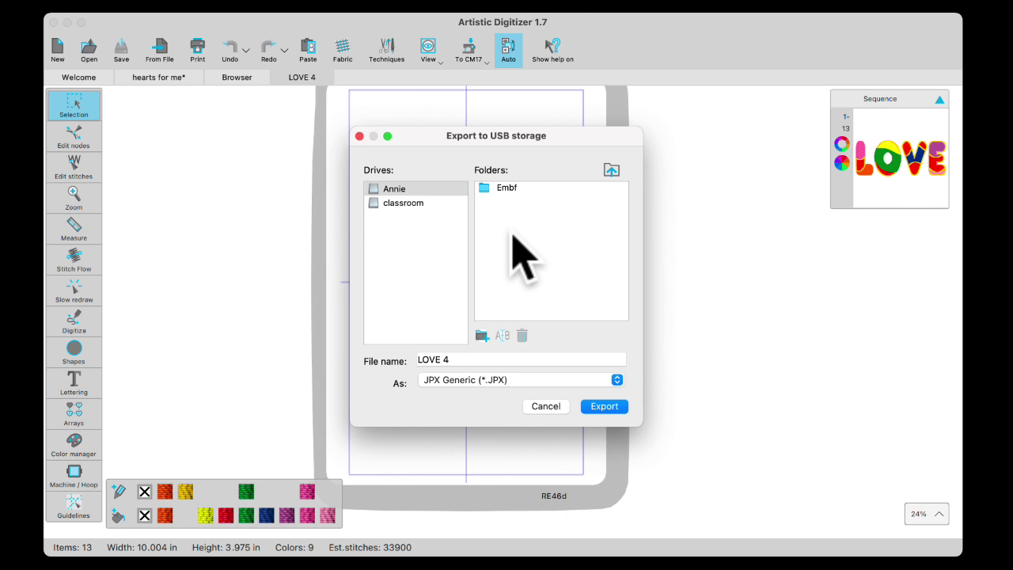
pyautogui.click(508, 188)
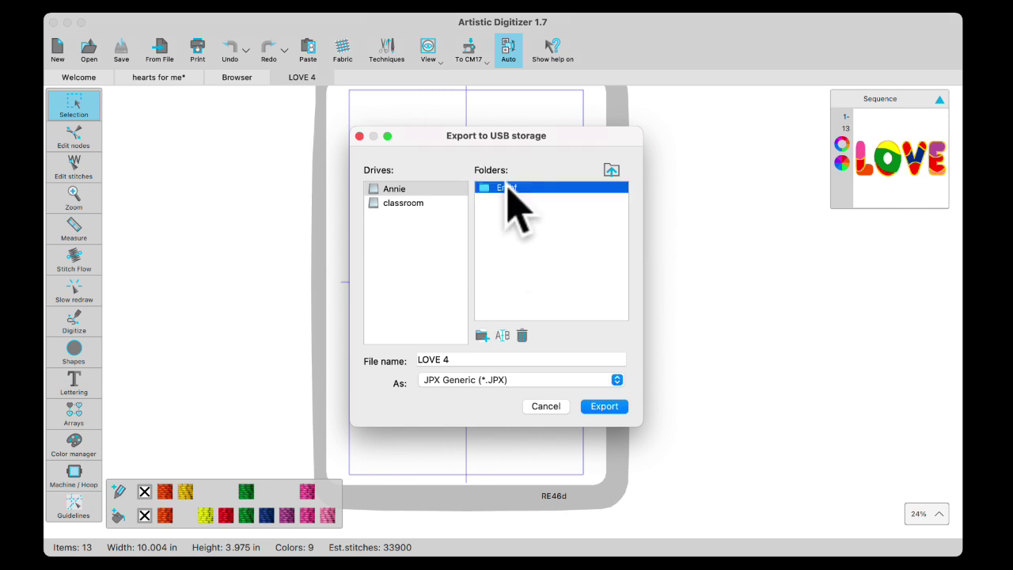
pyautogui.doubleClick(508, 188)
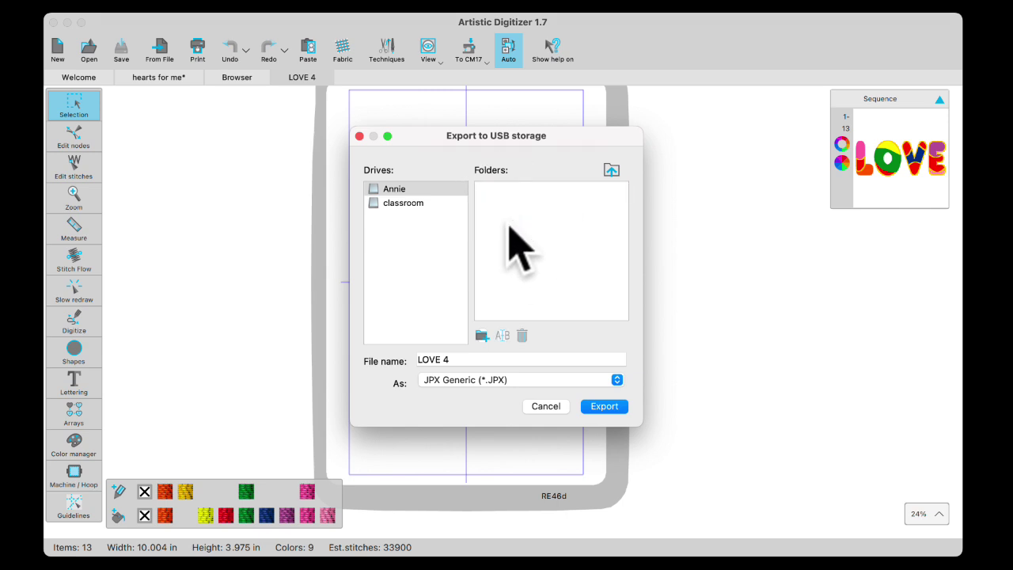
pyautogui.click(458, 360)
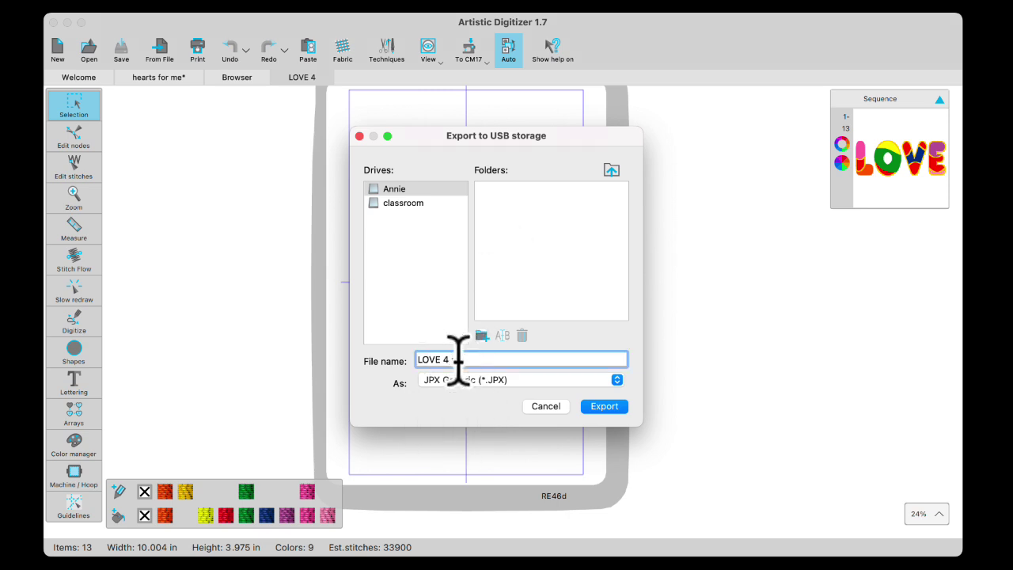
pyautogui.write('me')
pyautogui.click(607, 408)
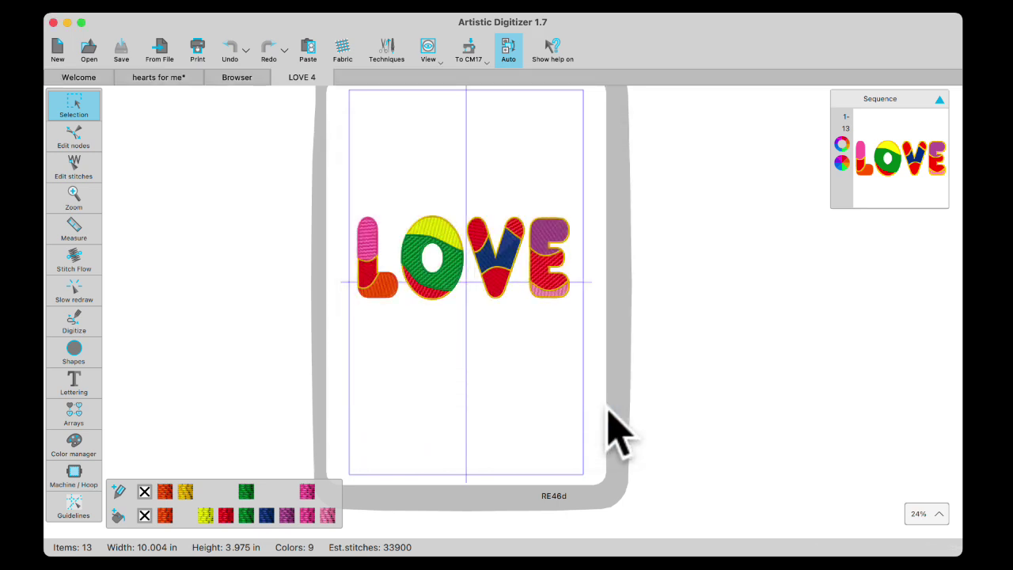
# Reopen the USB export, confirm Embf lists LOVE 4 me.jpx, and keep JPX Generic (*.JPX)
pyautogui.click(472, 49)
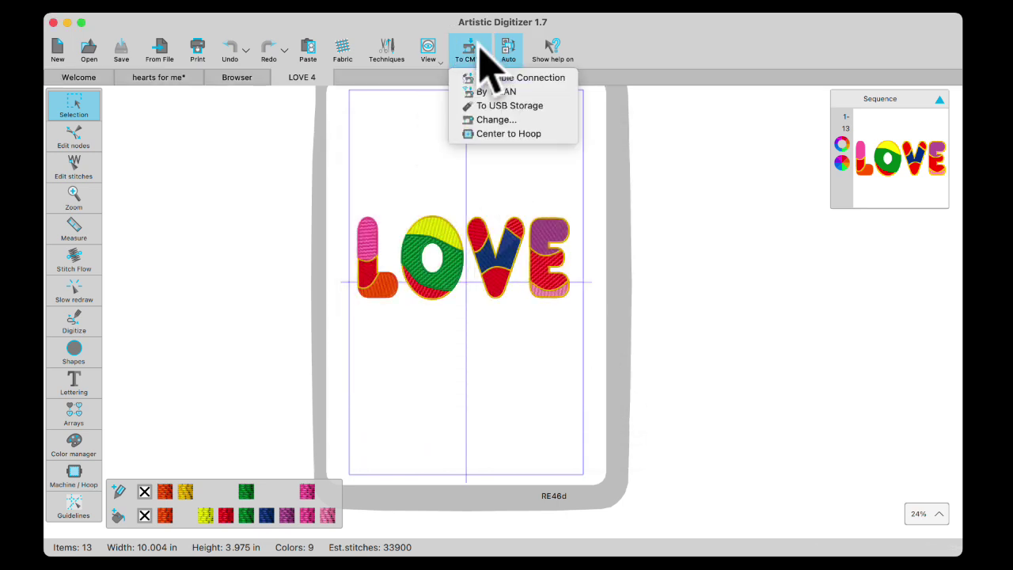
pyautogui.click(497, 107)
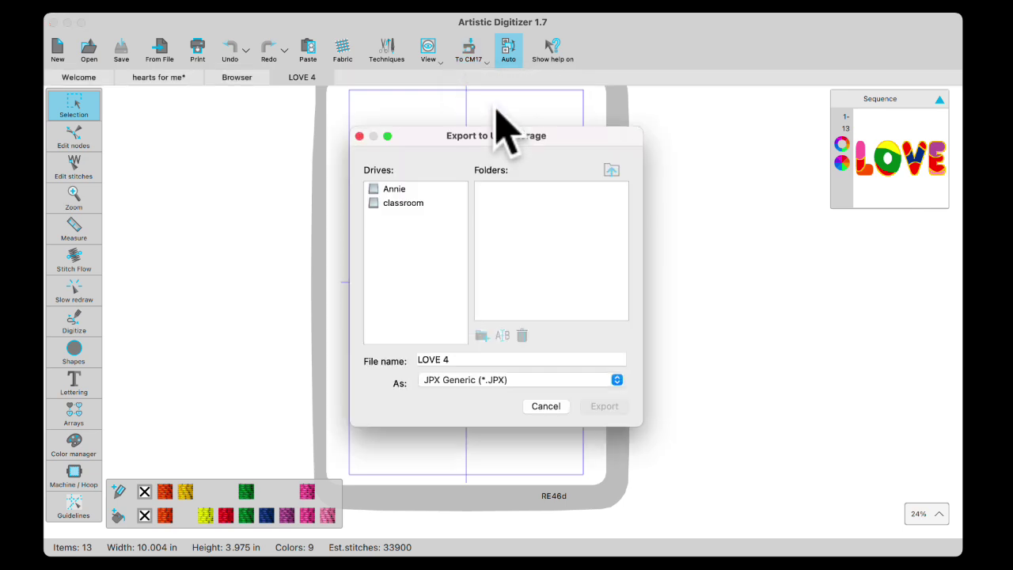
pyautogui.click(406, 192)
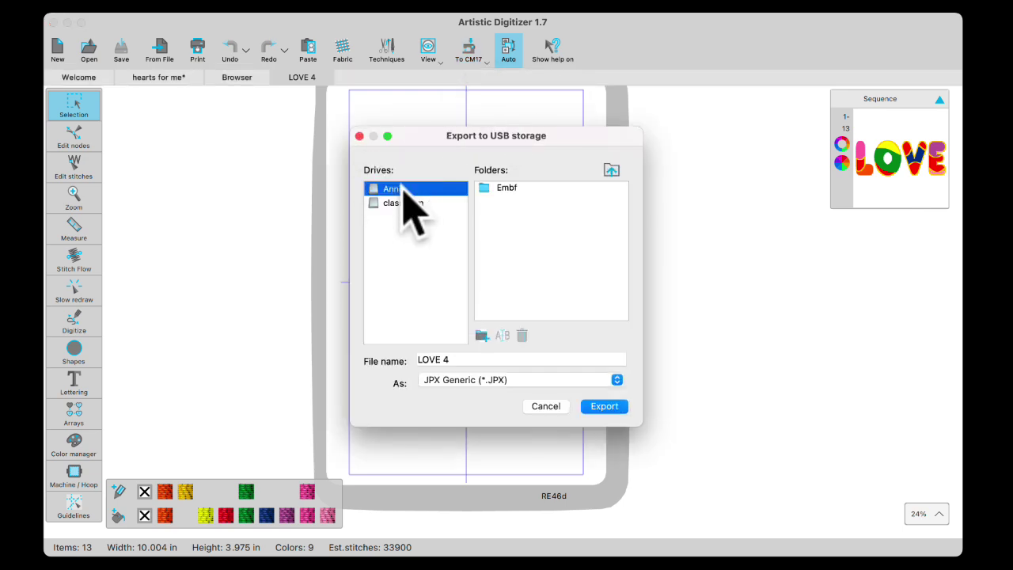
pyautogui.doubleClick(508, 190)
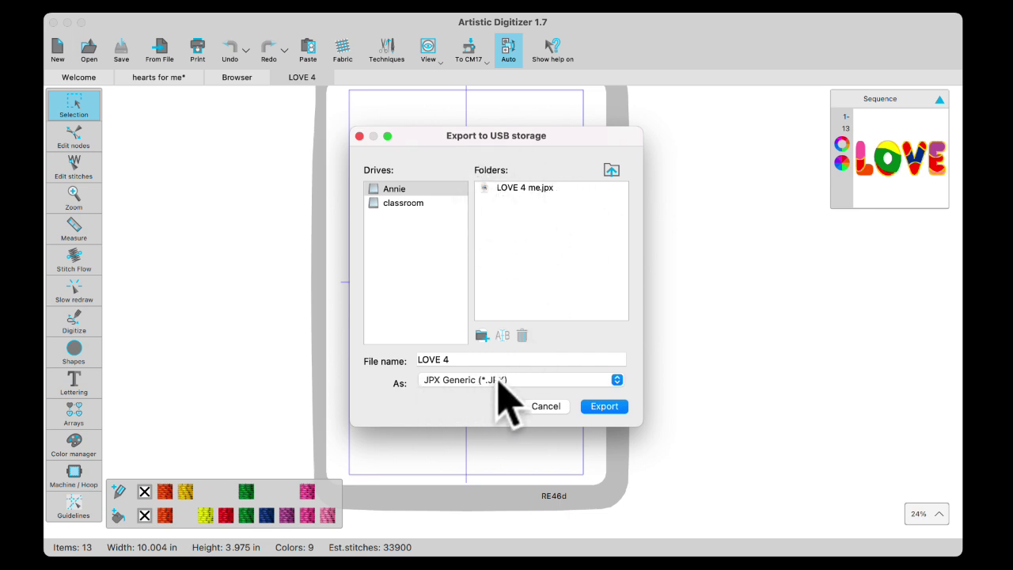
pyautogui.click(615, 380)
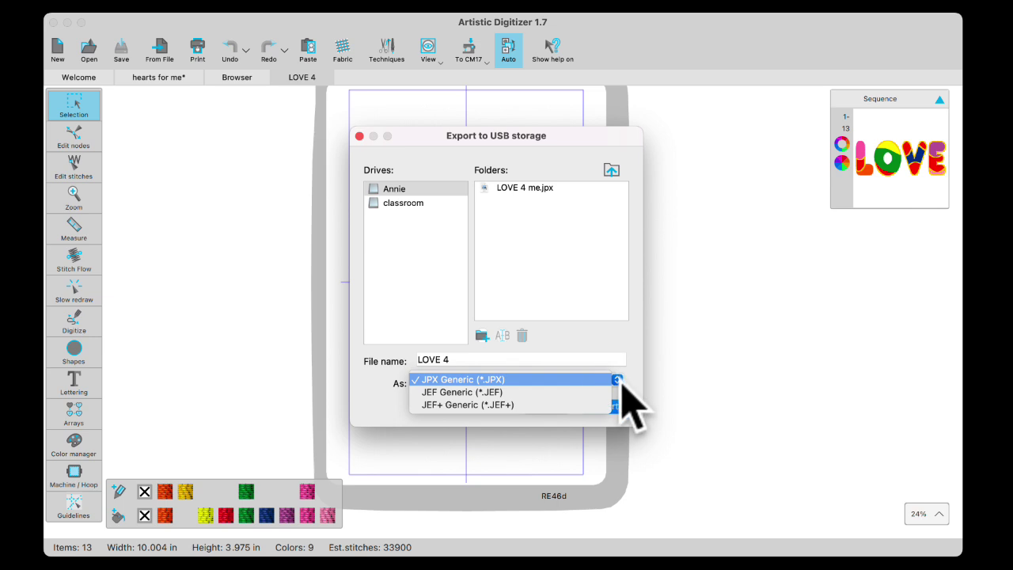
pyautogui.click(511, 380)
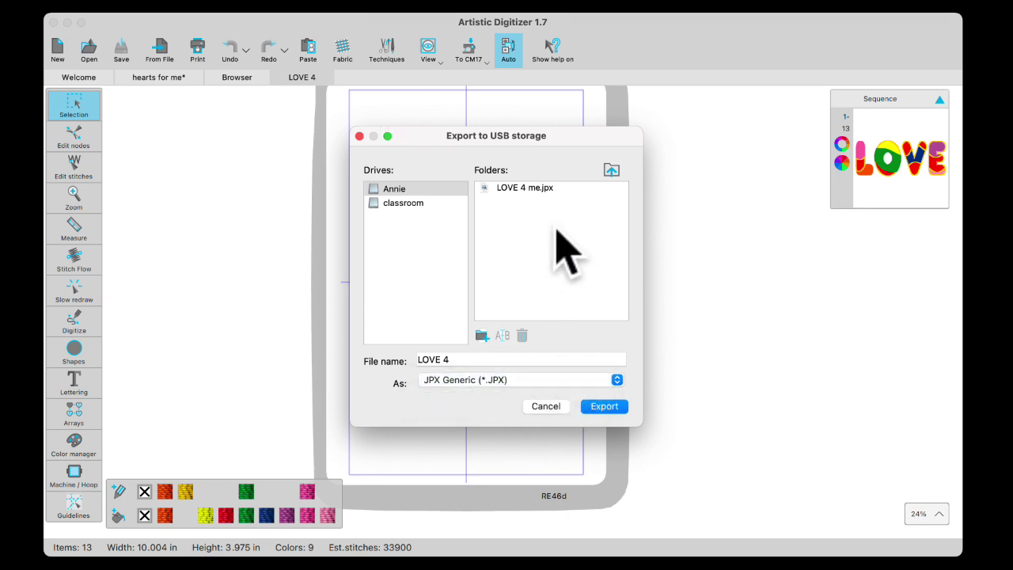
# Create a 'love me too' folder inside EMB on the USB drive, then cancel the export
pyautogui.click(606, 172)
pyautogui.click(612, 170)
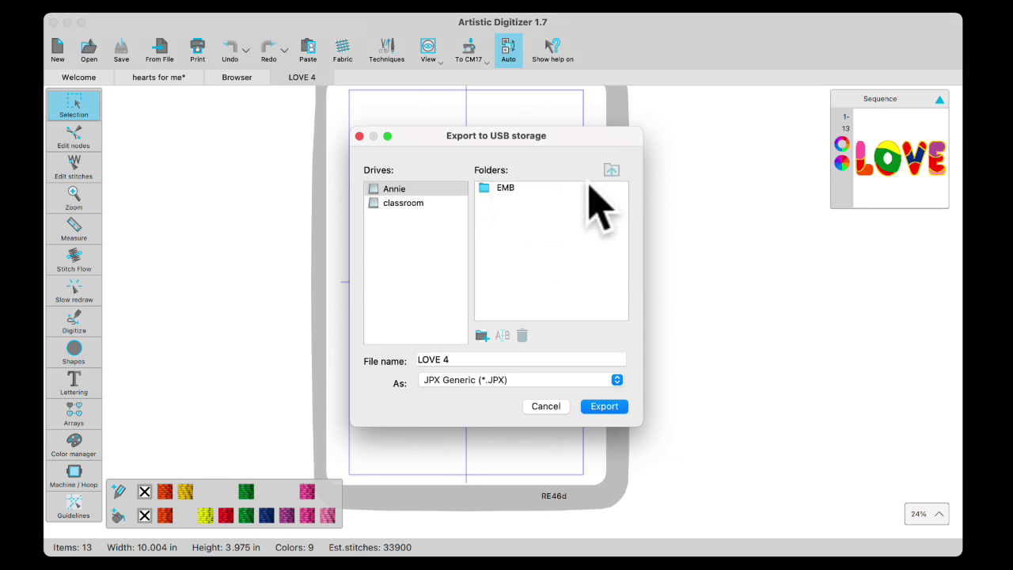
pyautogui.doubleClick(499, 189)
pyautogui.click(482, 336)
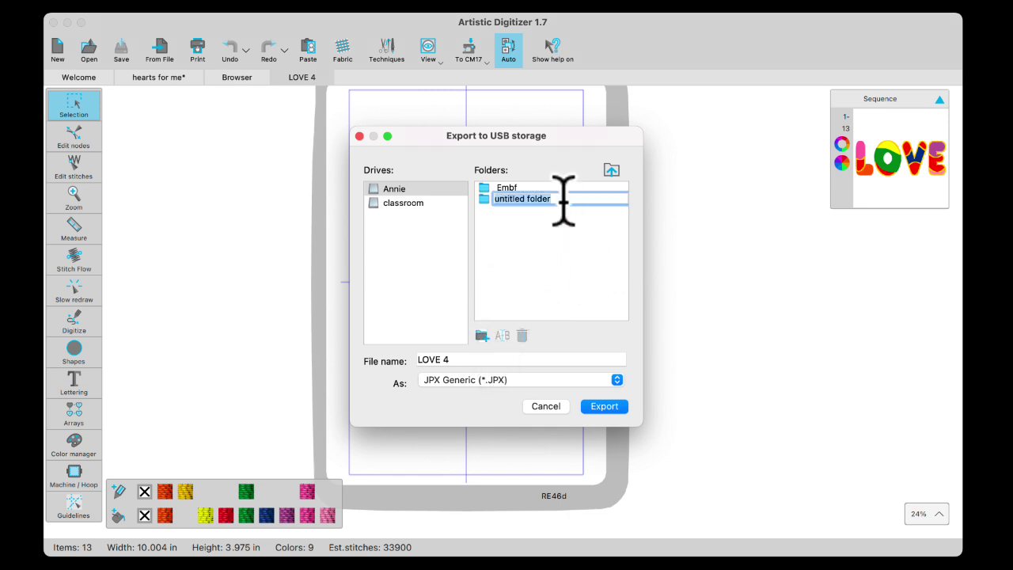
pyautogui.write('love me too')
pyautogui.press('Return')
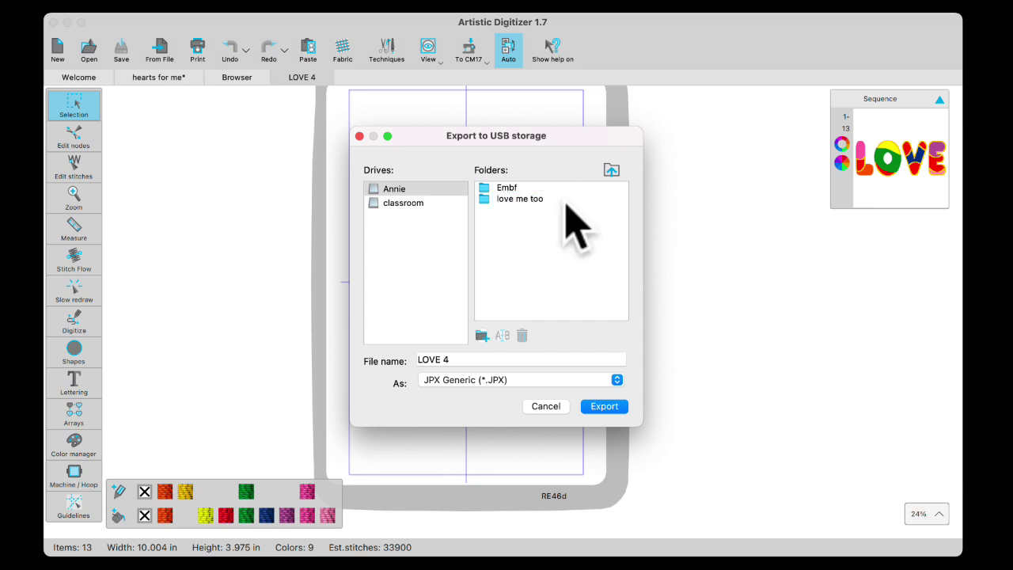
pyautogui.doubleClick(507, 199)
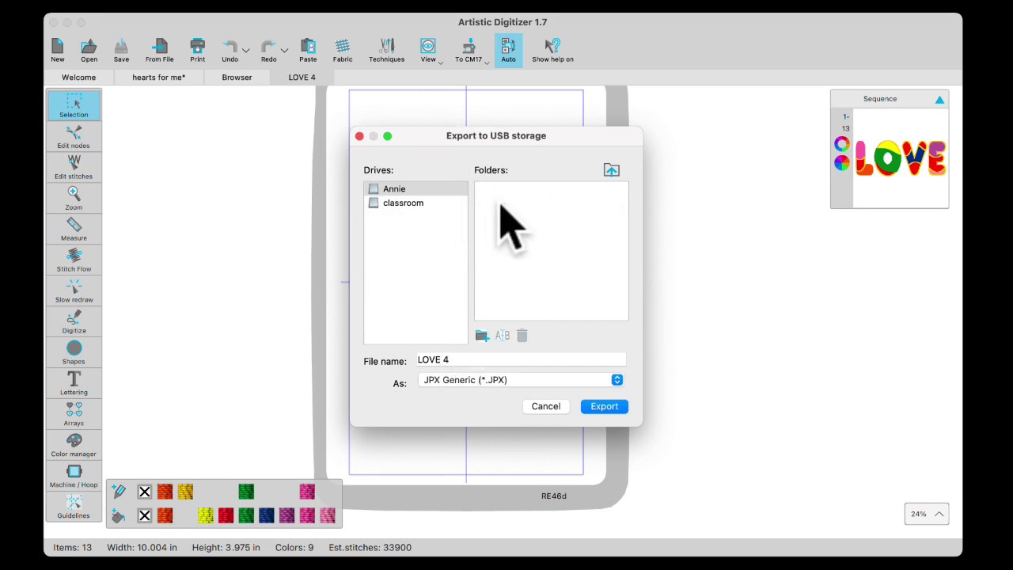
pyautogui.click(545, 407)
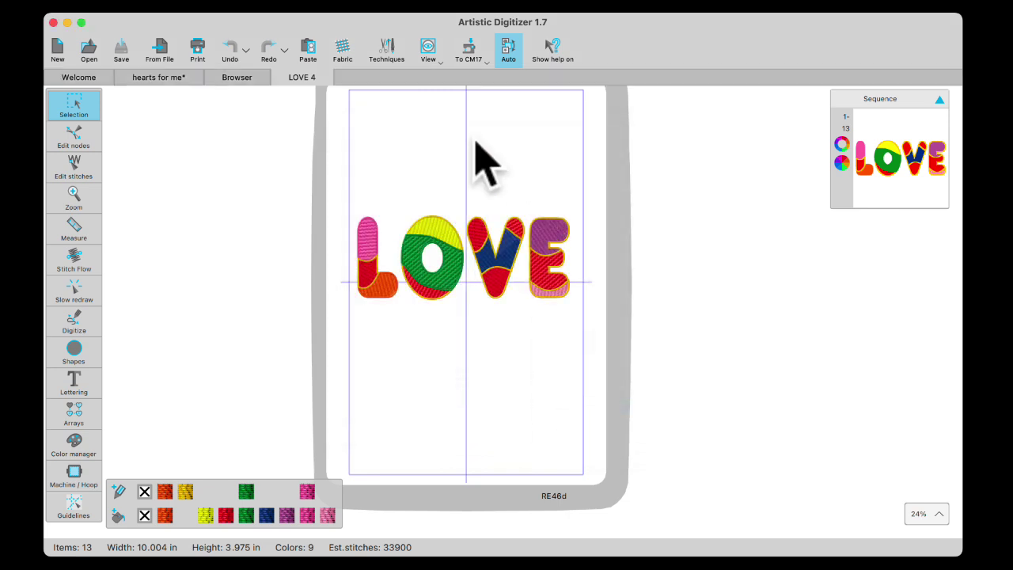
# Copy and paste the whole LOVE design, placing the duplicate below the original
pyautogui.moveTo(342, 171); pyautogui.dragTo(645, 415)
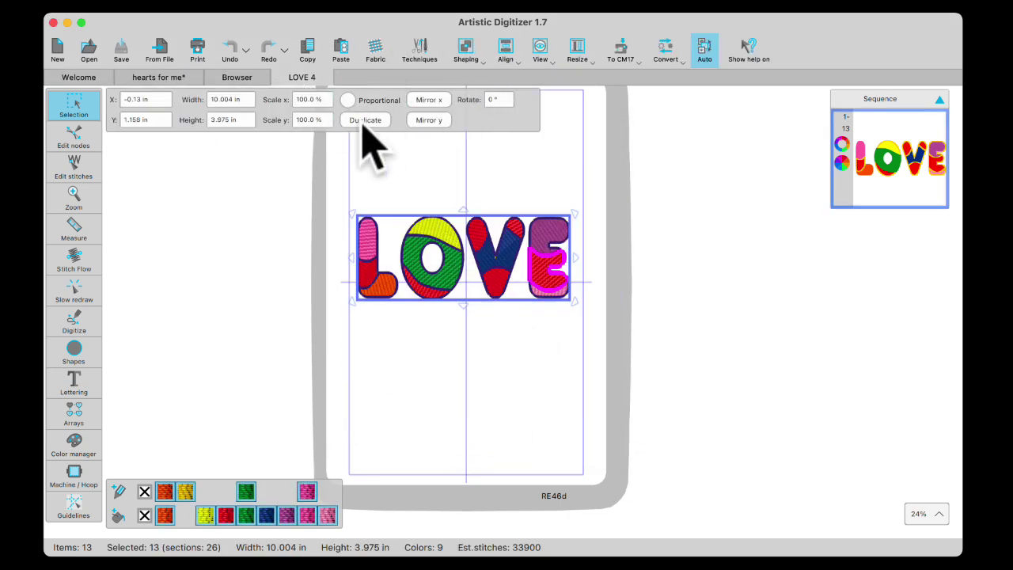
pyautogui.click(308, 48)
pyautogui.click(342, 46)
pyautogui.moveTo(441, 237); pyautogui.dragTo(456, 341)
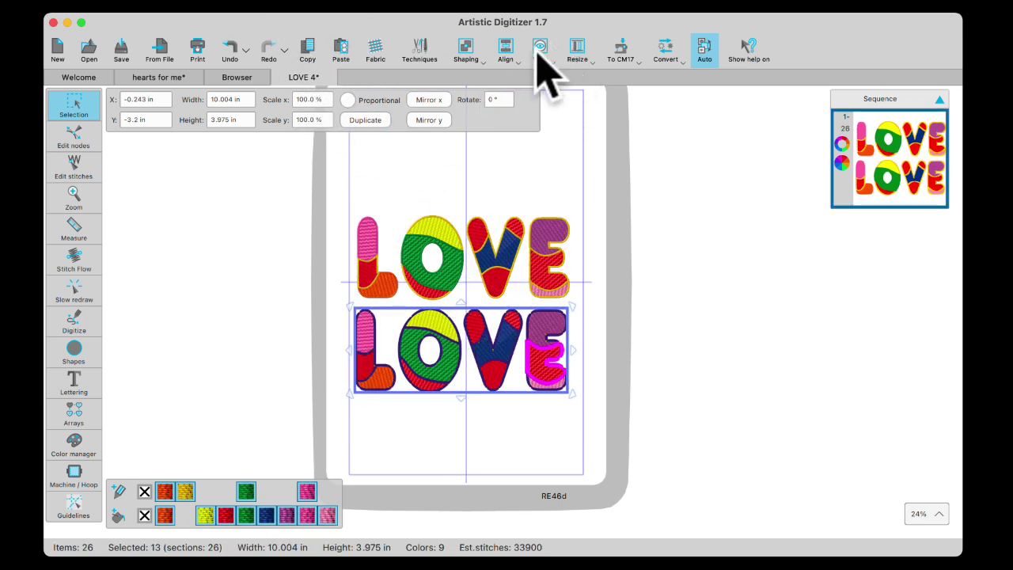
pyautogui.click(616, 58)
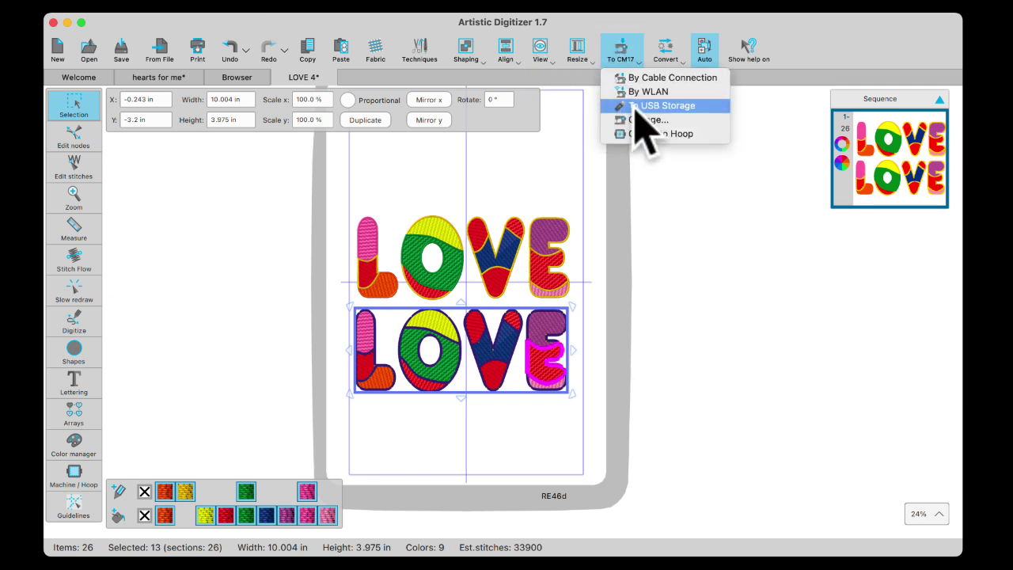
# Export the two-LOVE design through To USB Storage into the drive's love me too folder
pyautogui.click(665, 106)
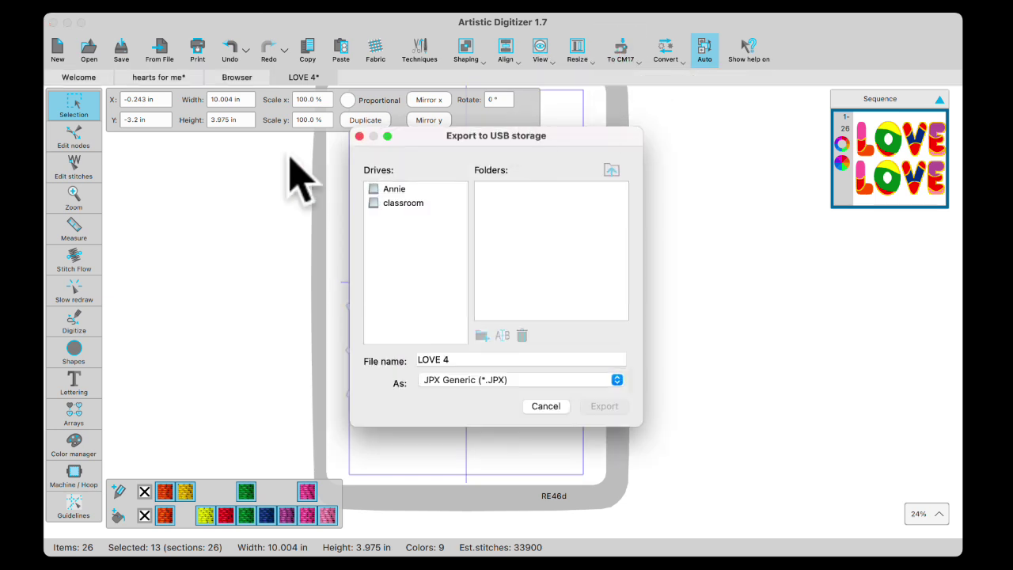
pyautogui.click(391, 190)
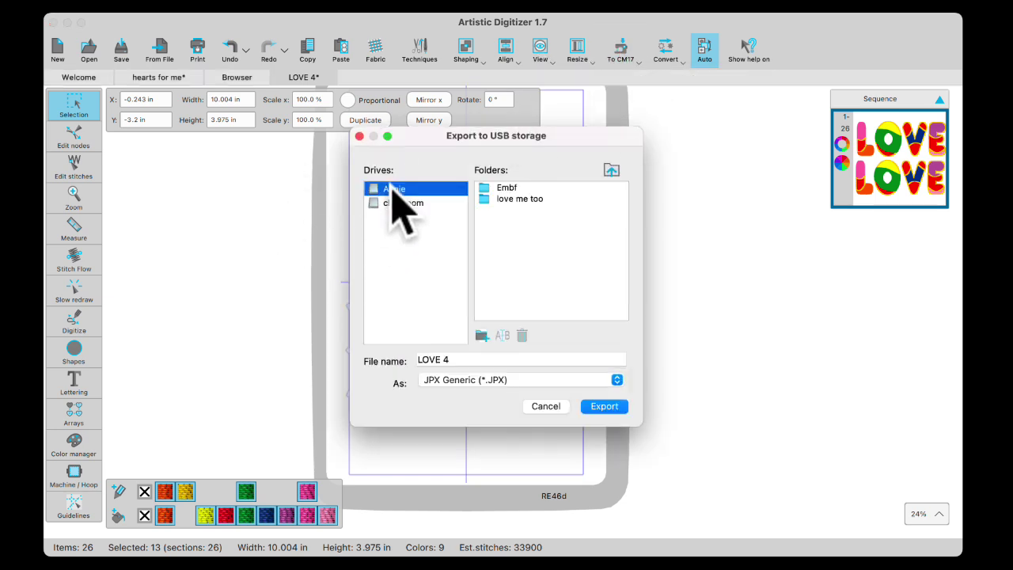
pyautogui.click(519, 198)
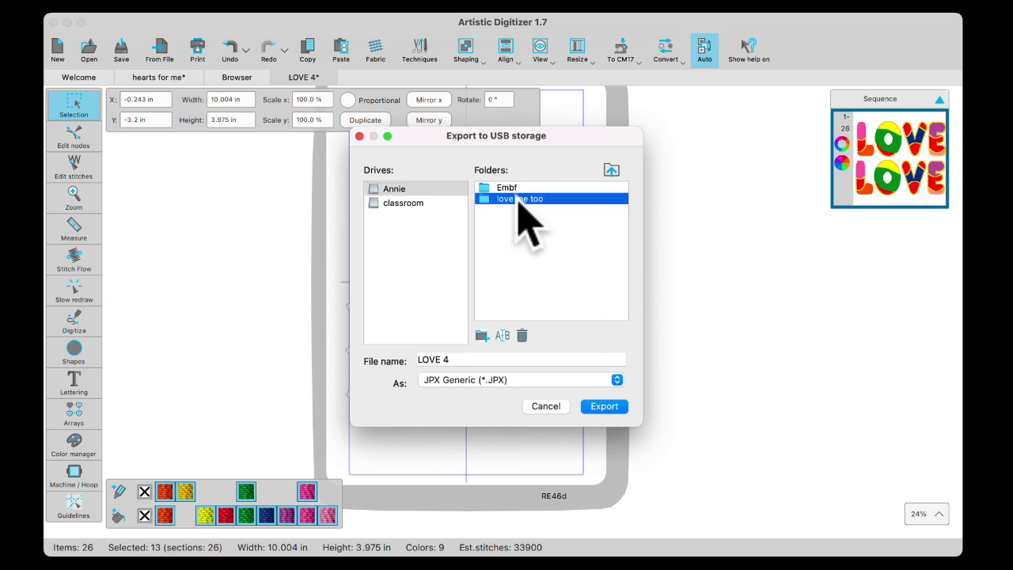
pyautogui.doubleClick(518, 199)
pyautogui.click(458, 360)
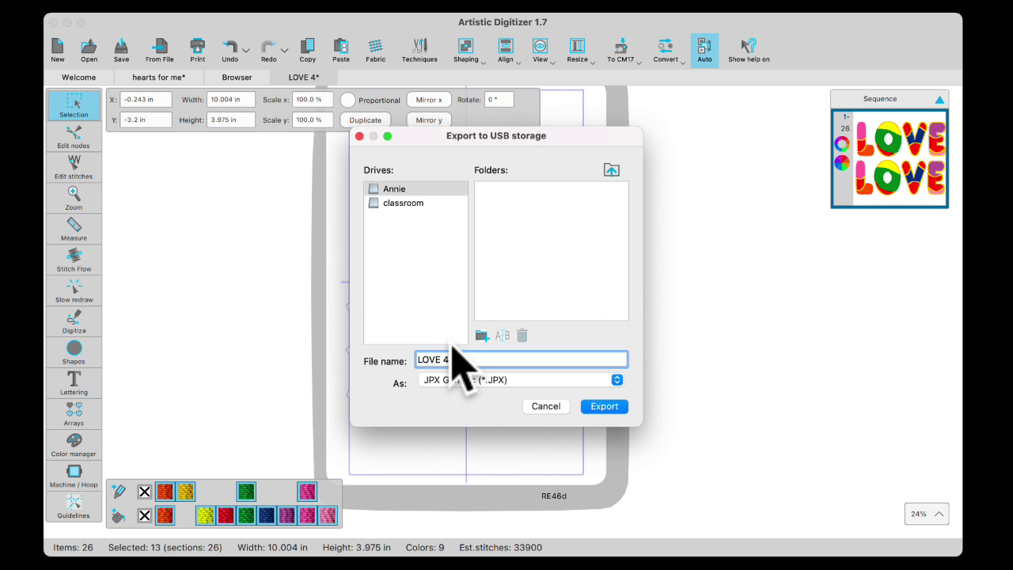
pyautogui.click(604, 406)
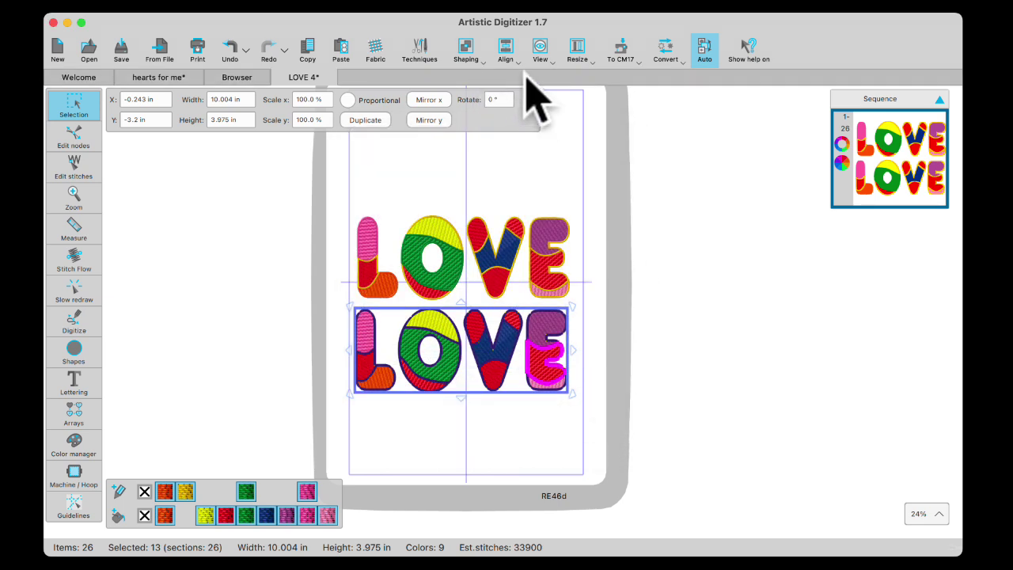
# Reopen the USB export and check the Embf folder's contents on the drive
pyautogui.click(624, 52)
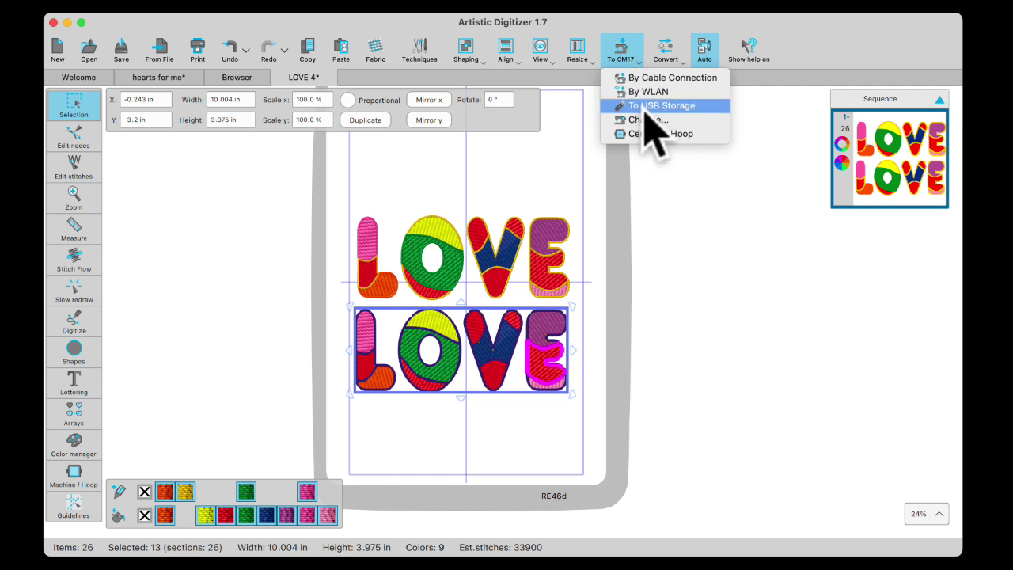
pyautogui.click(649, 105)
pyautogui.click(407, 190)
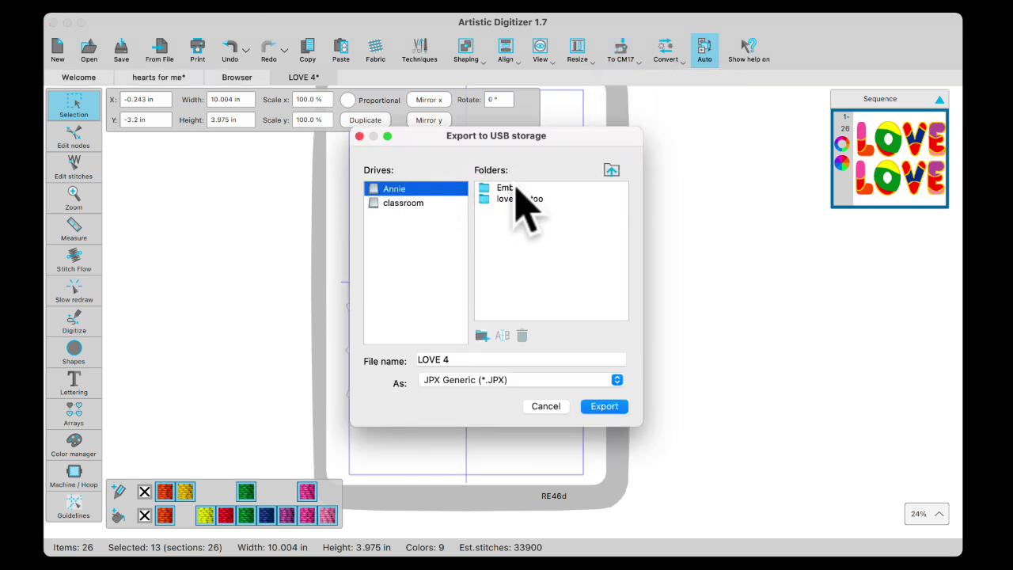
pyautogui.click(498, 190)
pyautogui.doubleClick(497, 190)
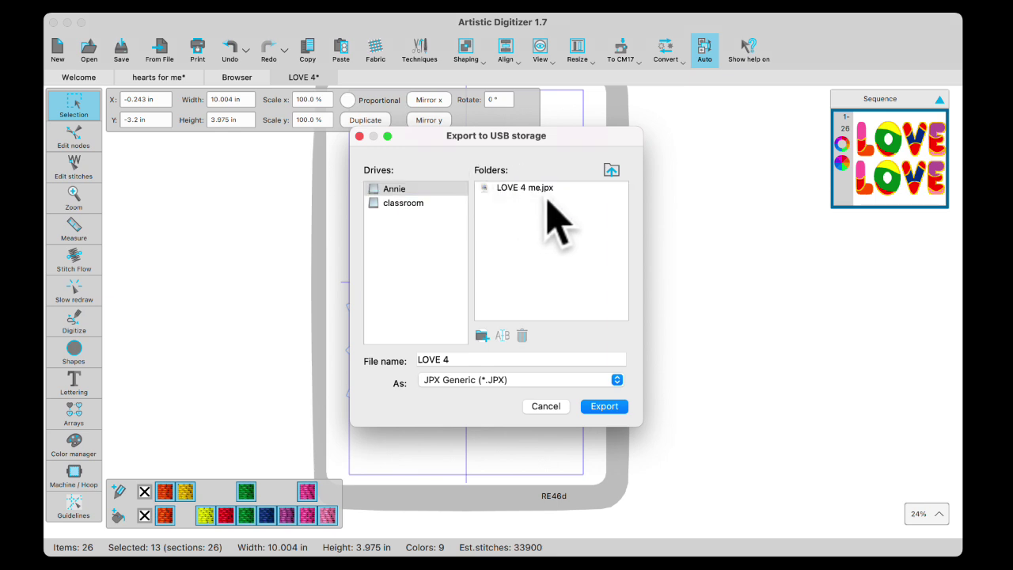
pyautogui.click(616, 170)
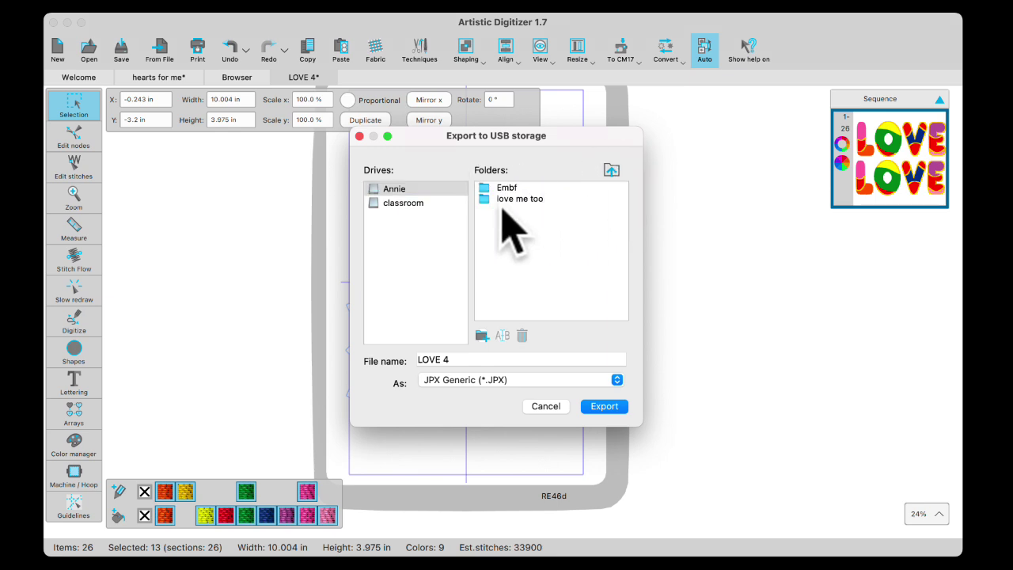
# Export again over LOVE 4 x 2.jpx in love me too, then deselect the designs
pyautogui.click(515, 198)
pyautogui.doubleClick(514, 198)
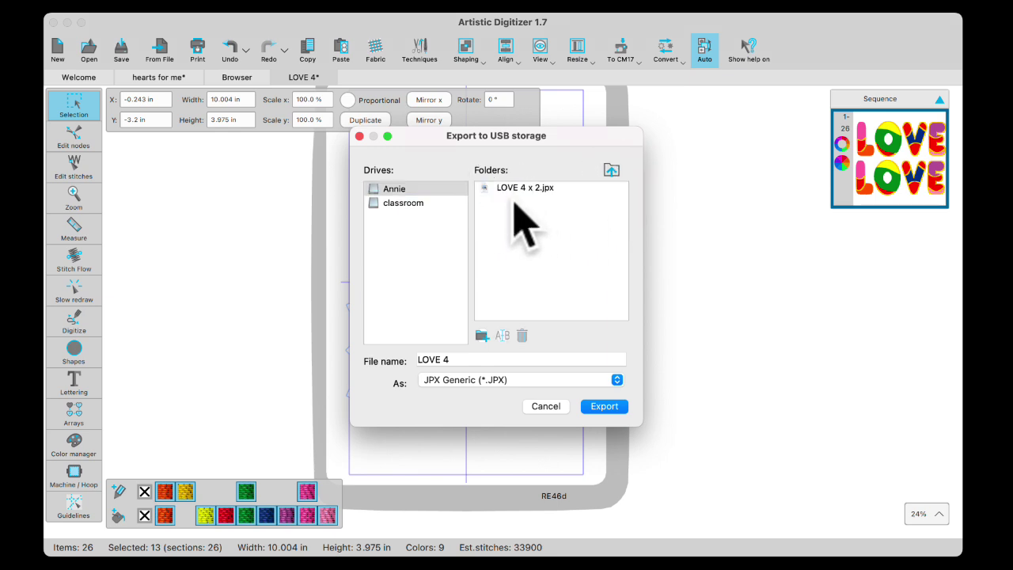
pyautogui.click(522, 189)
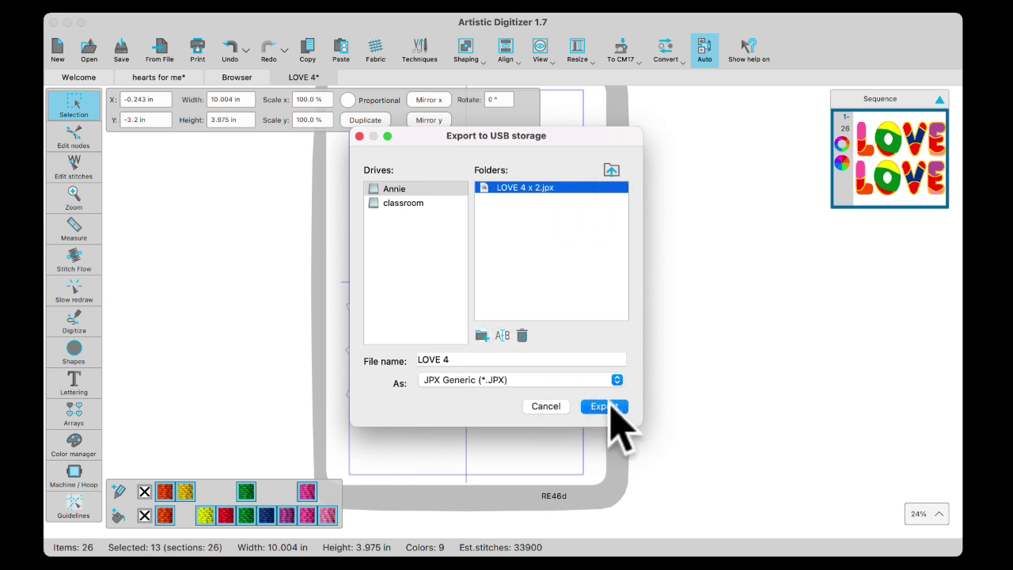
pyautogui.click(595, 407)
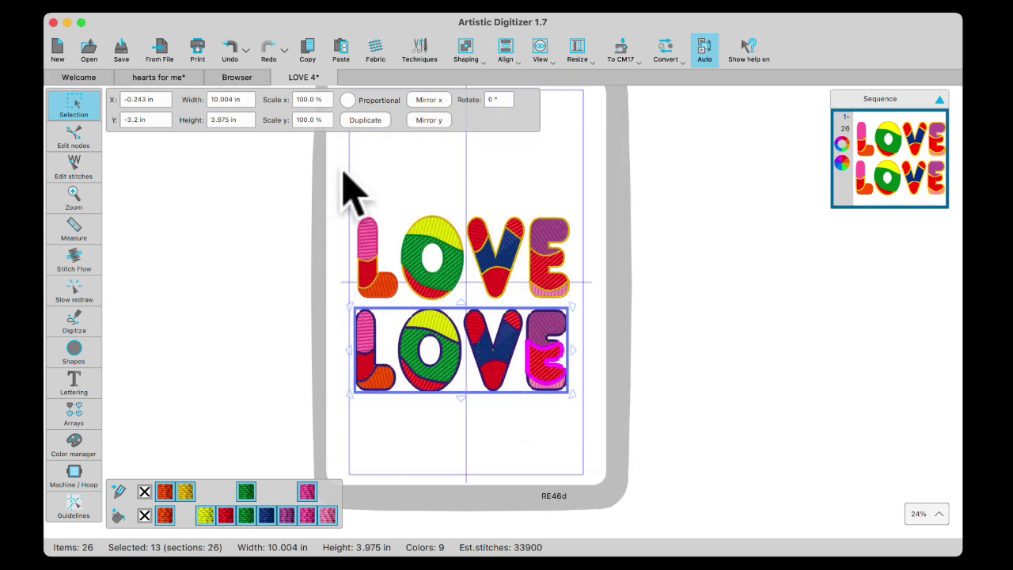
pyautogui.click(577, 388)
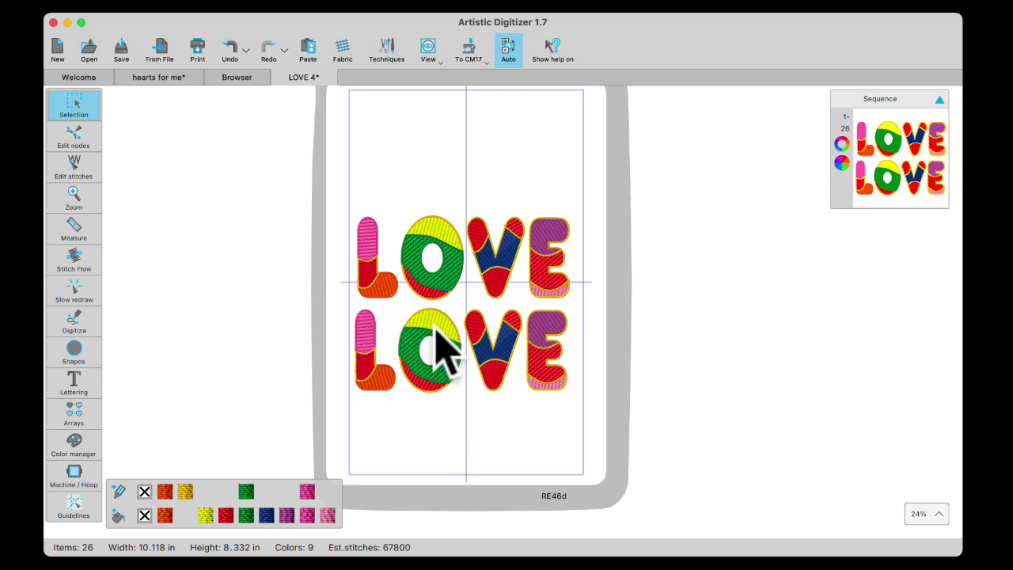